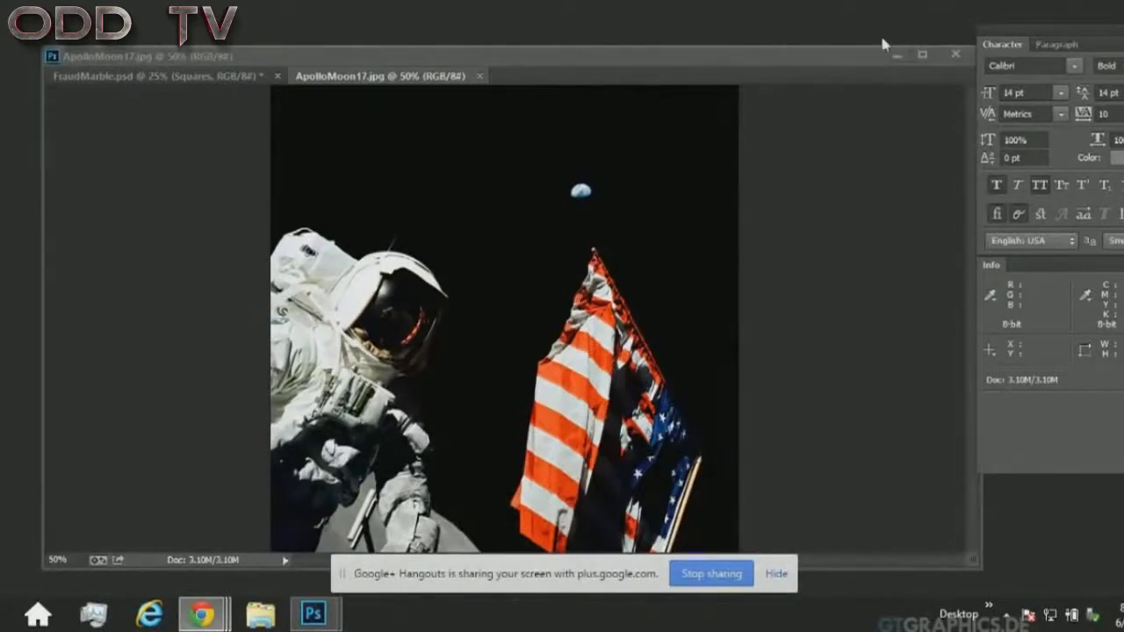
- Zoom ApolloMoon17.jpg to 300% and scroll the canvas over to the Earth
{"action": "left_click_drag", "start_coordinate": [777, 52], "coordinate": [751, 56]}
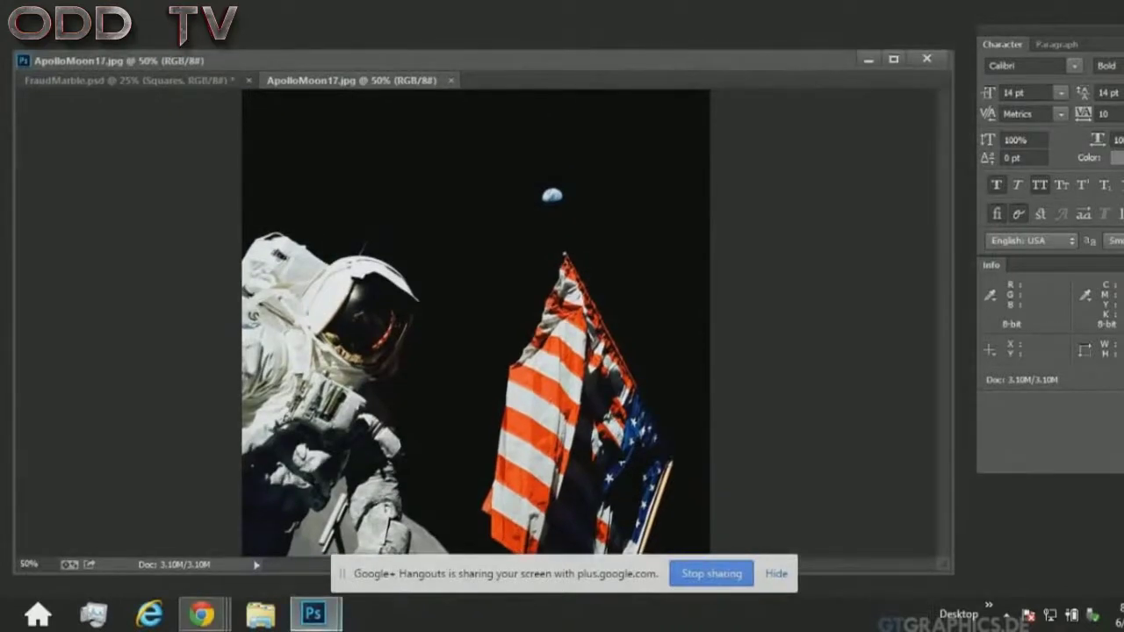
{"action": "key", "text": "ctrl+plus"}
{"action": "key", "text": "ctrl+plus"}
{"action": "key", "text": "ctrl+plus"}
{"action": "key", "text": "ctrl+plus"}
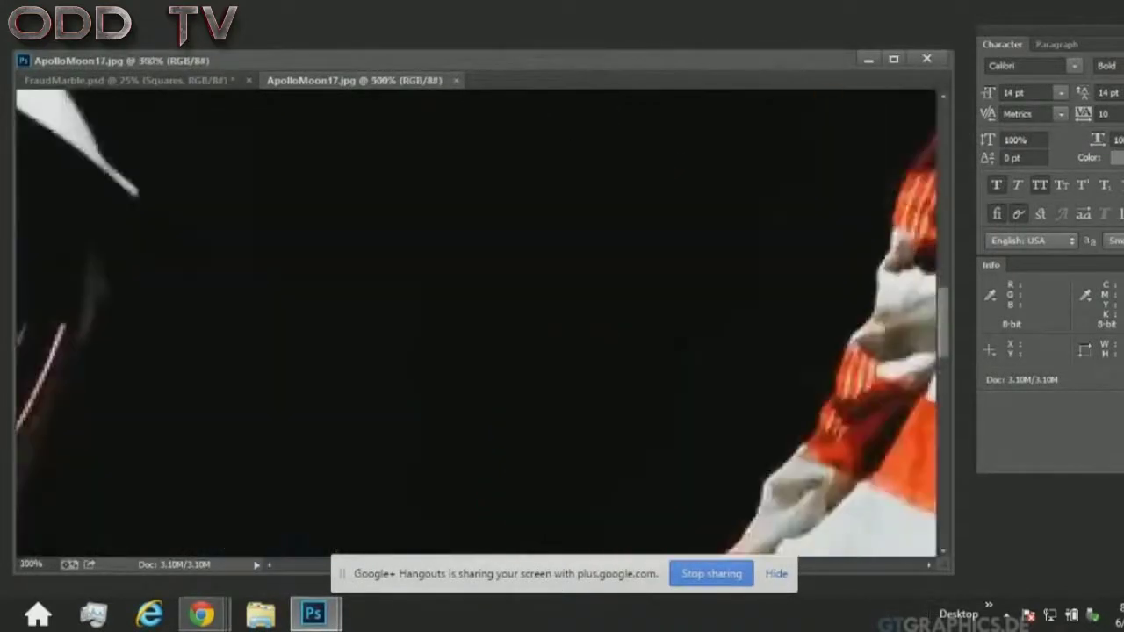
{"action": "scroll", "coordinate": [474, 325], "scroll_direction": "up", "scroll_amount": 5}
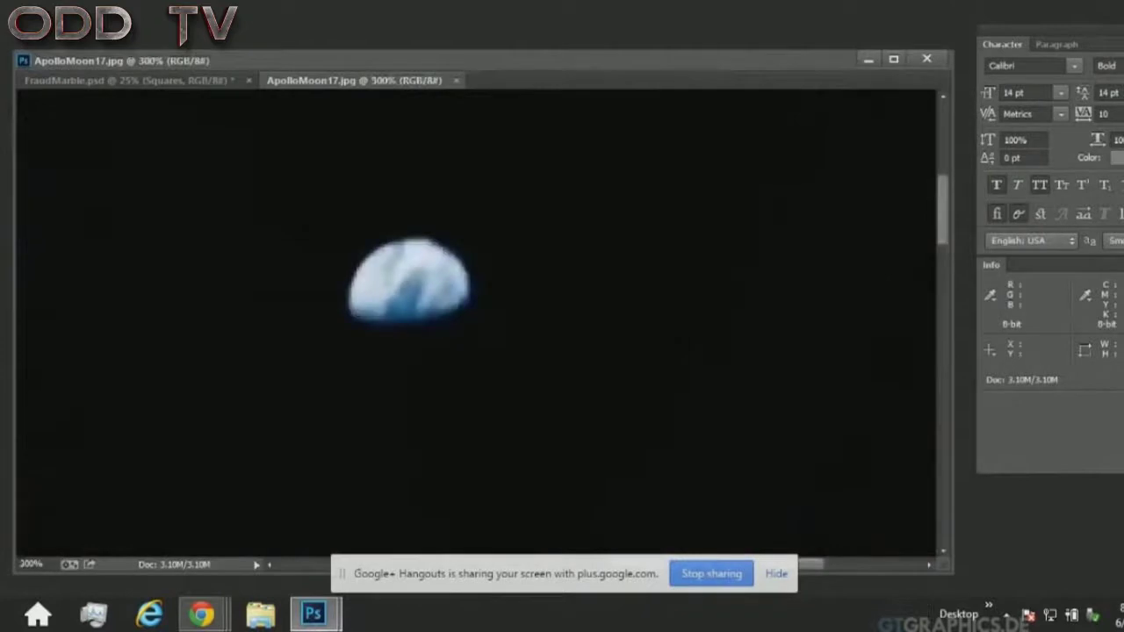
- Apply Levels to the moon photo with midtone 5.18 and white point 187
{"action": "left_click", "coordinate": [79, 0]}
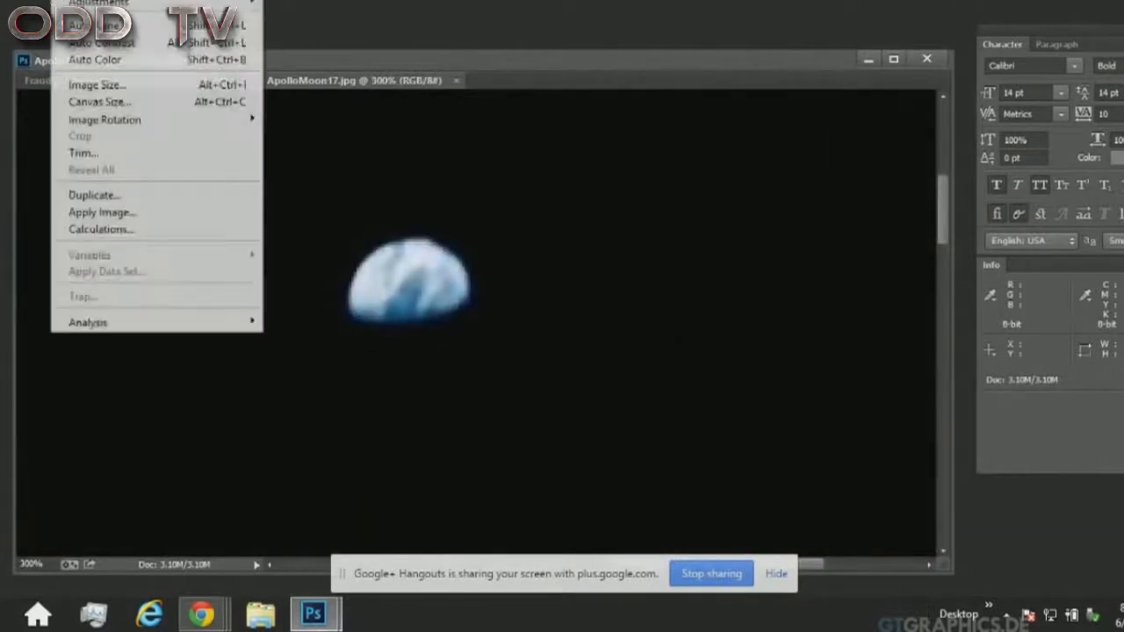
{"action": "mouse_move", "coordinate": [114, 2]}
{"action": "left_click", "coordinate": [294, 17]}
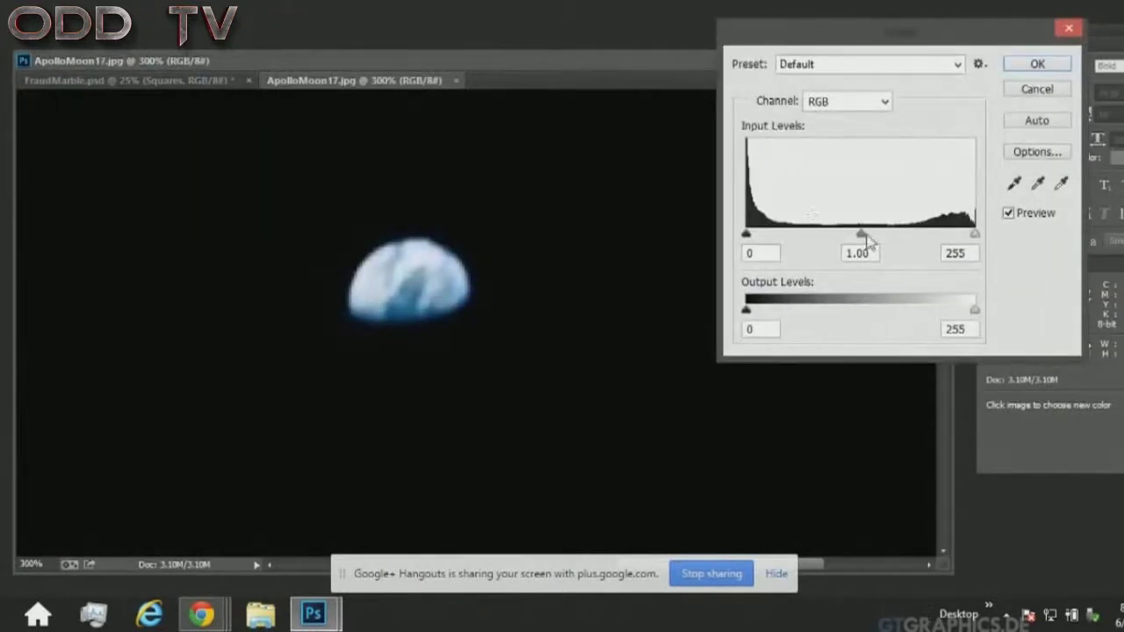
{"action": "left_click_drag", "start_coordinate": [860, 238], "coordinate": [747, 240]}
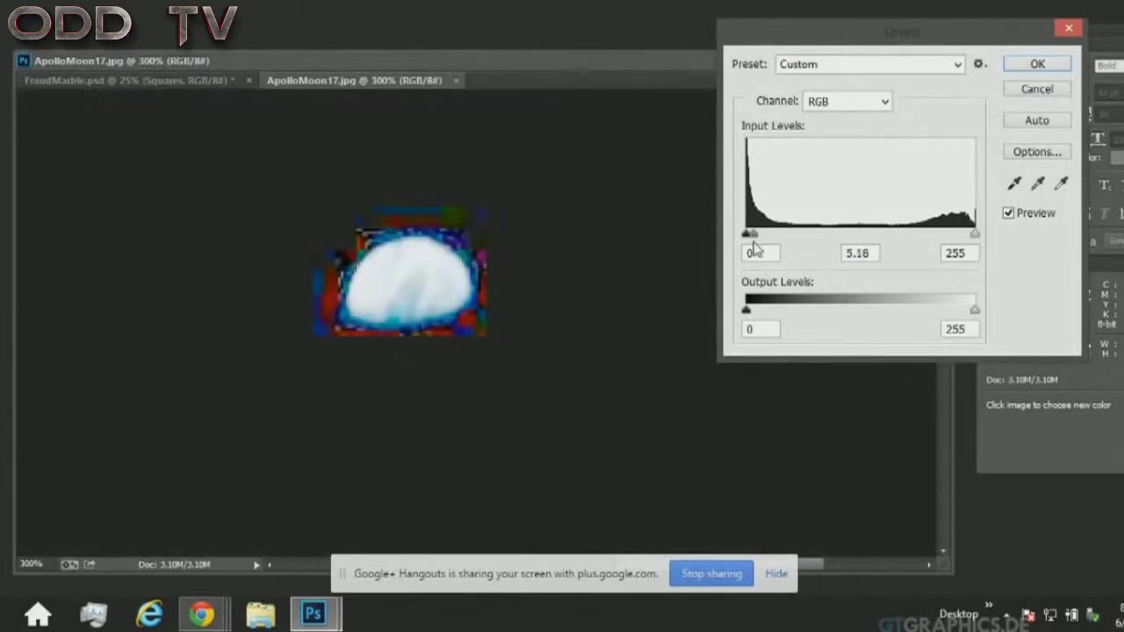
{"action": "left_click_drag", "start_coordinate": [974, 236], "coordinate": [914, 235]}
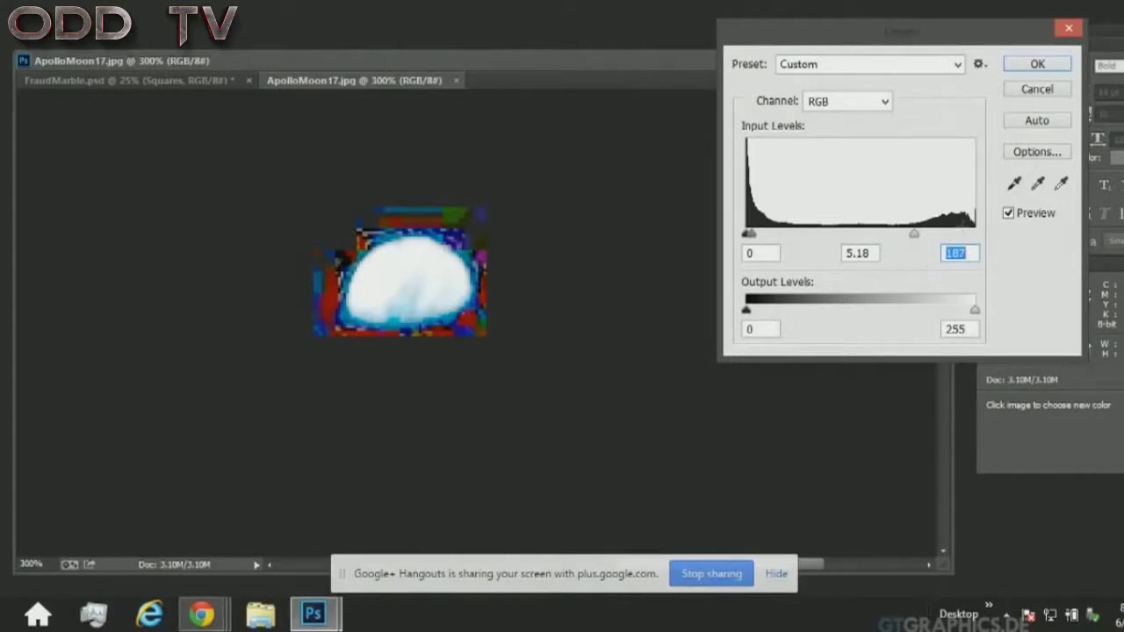
{"action": "left_click", "coordinate": [1029, 65]}
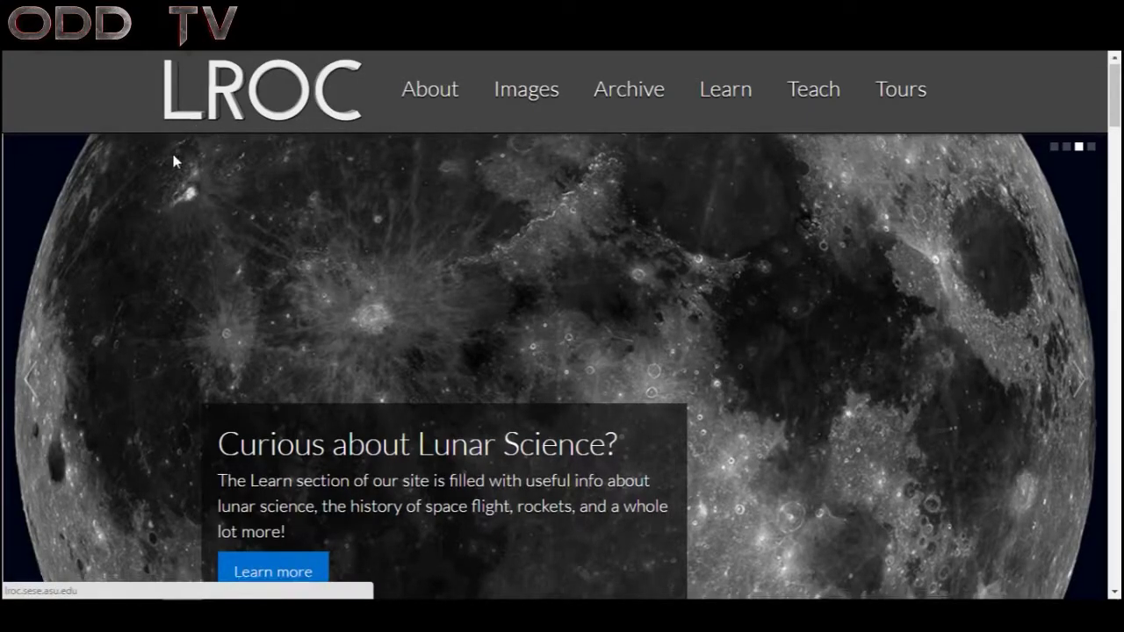
- Scroll the LROC homepage to 'What is LROC?' and go to the About LROC page
{"action": "scroll", "coordinate": [171, 160], "scroll_direction": "down", "scroll_amount": 5}
{"action": "scroll", "coordinate": [95, 342], "scroll_direction": "down", "scroll_amount": 2}
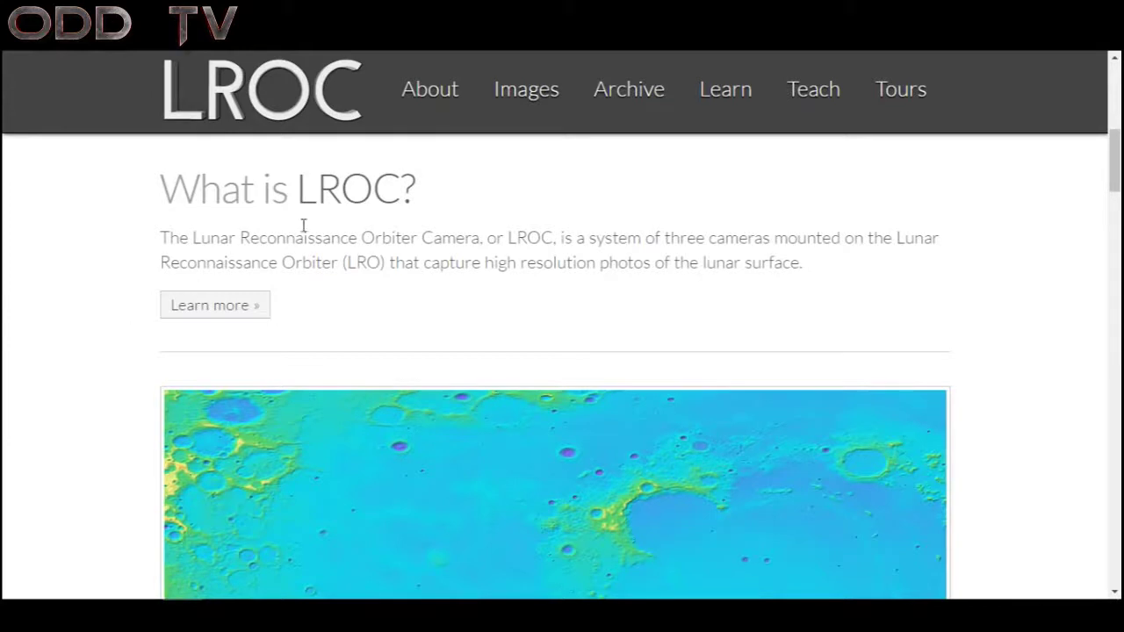
{"action": "left_click", "coordinate": [434, 92]}
{"action": "left_click", "coordinate": [436, 94]}
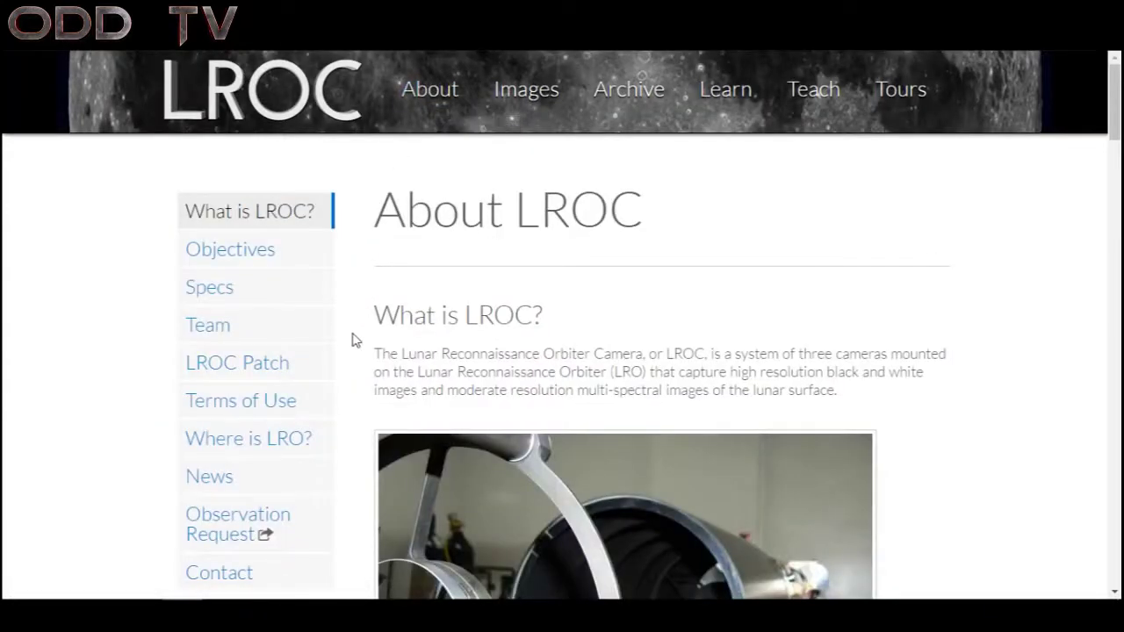
- Scroll down the About LROC page to the LRO spacecraft rendering with Earth
{"action": "scroll", "coordinate": [353, 339], "scroll_direction": "down", "scroll_amount": 1}
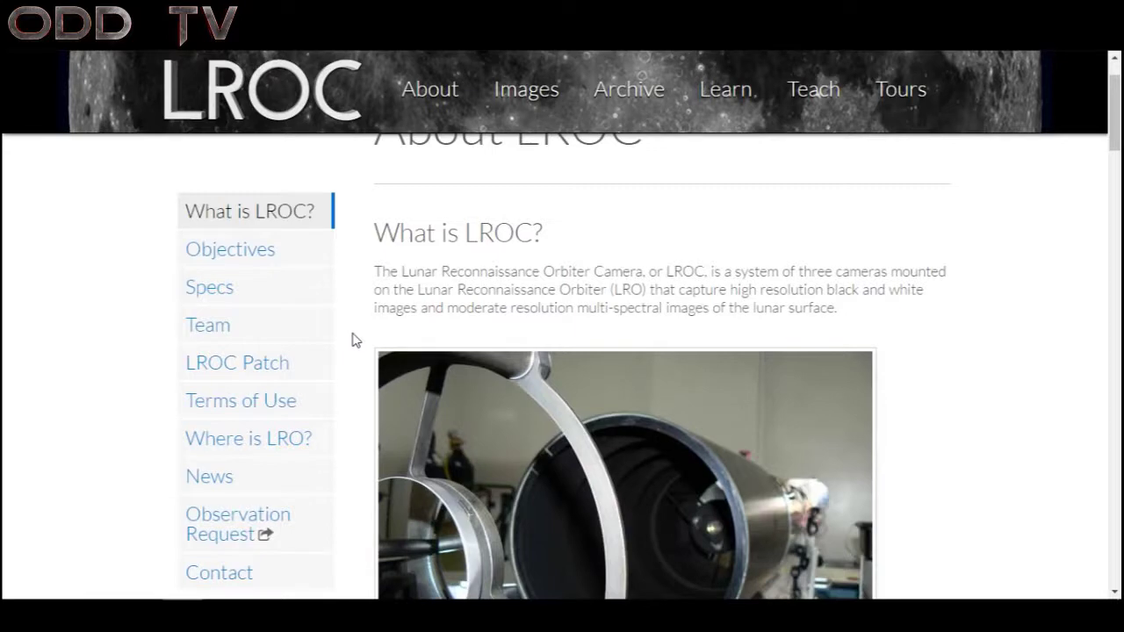
{"action": "scroll", "coordinate": [354, 340], "scroll_direction": "down", "scroll_amount": 9}
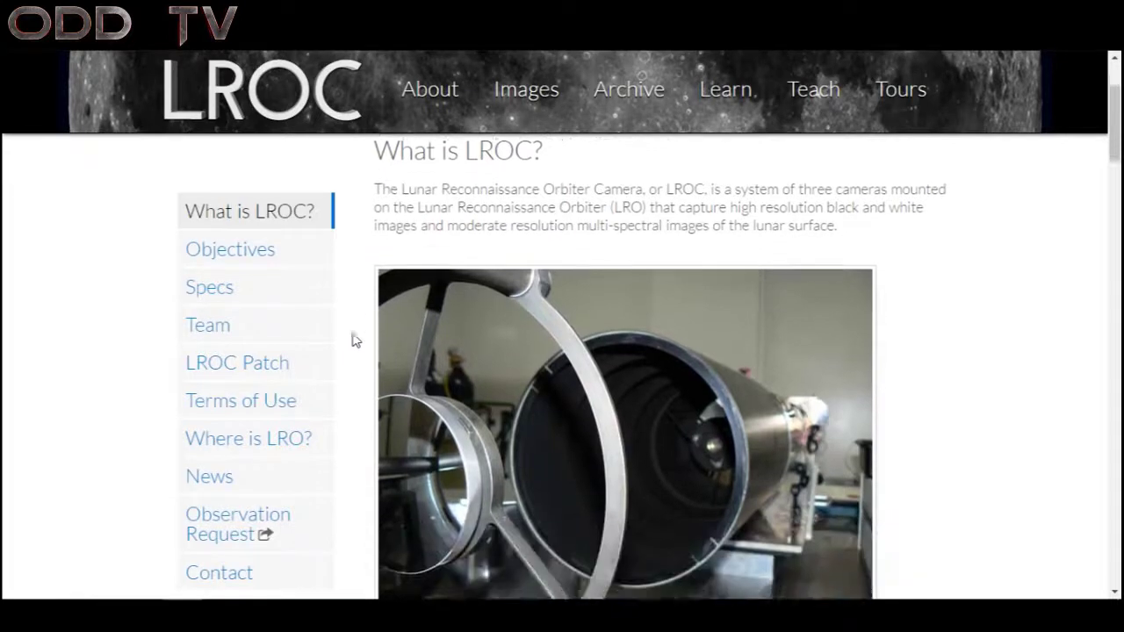
{"action": "scroll", "coordinate": [354, 340], "scroll_direction": "down", "scroll_amount": 15}
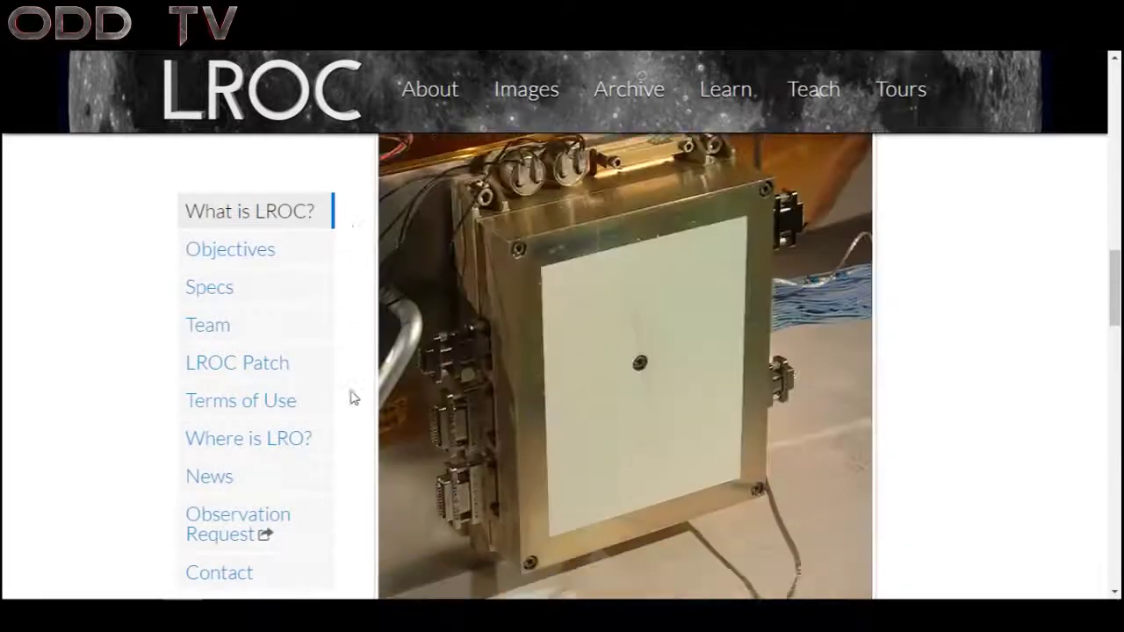
{"action": "scroll", "coordinate": [359, 515], "scroll_direction": "up", "scroll_amount": 3}
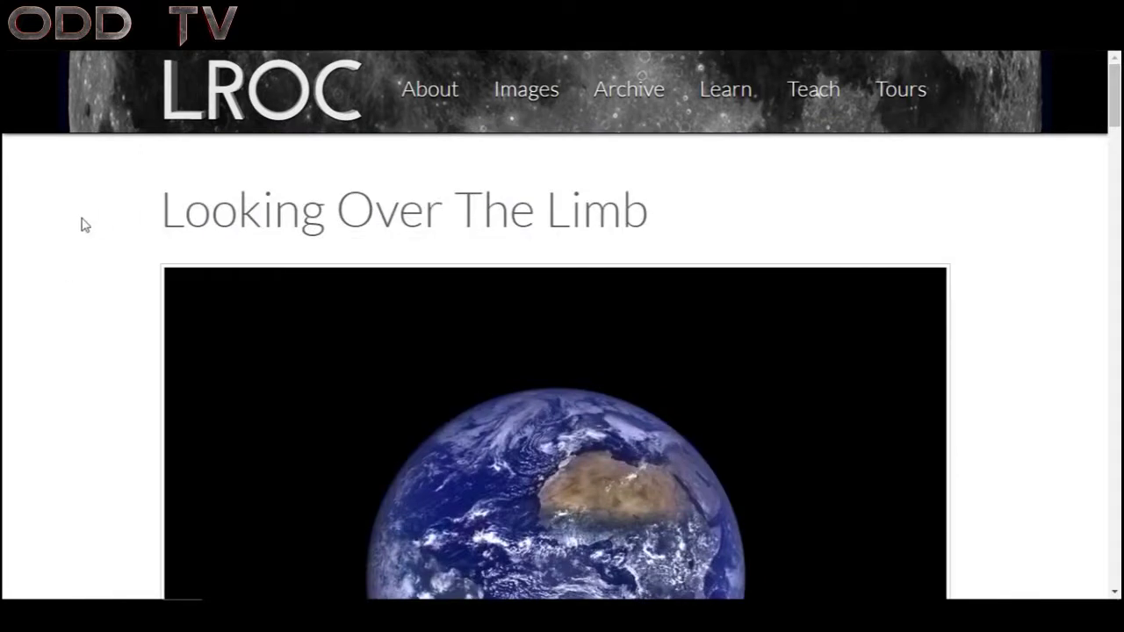
- Read down the Looking Over The Limb article to the Earth slew planning animation
{"action": "scroll", "coordinate": [99, 239], "scroll_direction": "down", "scroll_amount": 2}
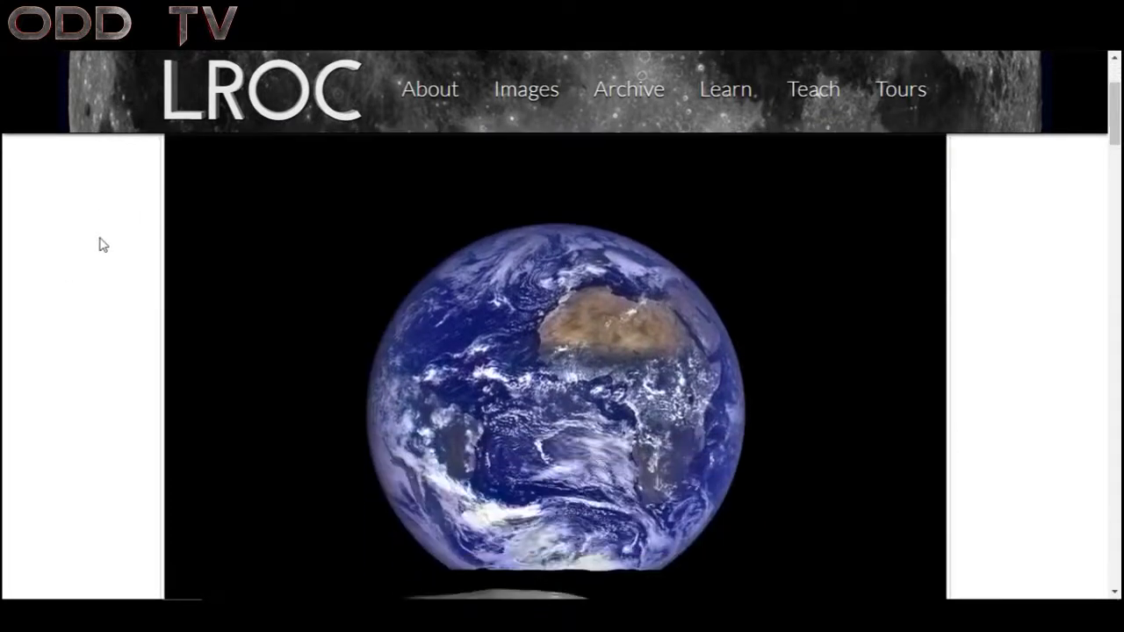
{"action": "scroll", "coordinate": [103, 244], "scroll_direction": "down", "scroll_amount": 1}
{"action": "scroll", "coordinate": [102, 245], "scroll_direction": "down", "scroll_amount": 3}
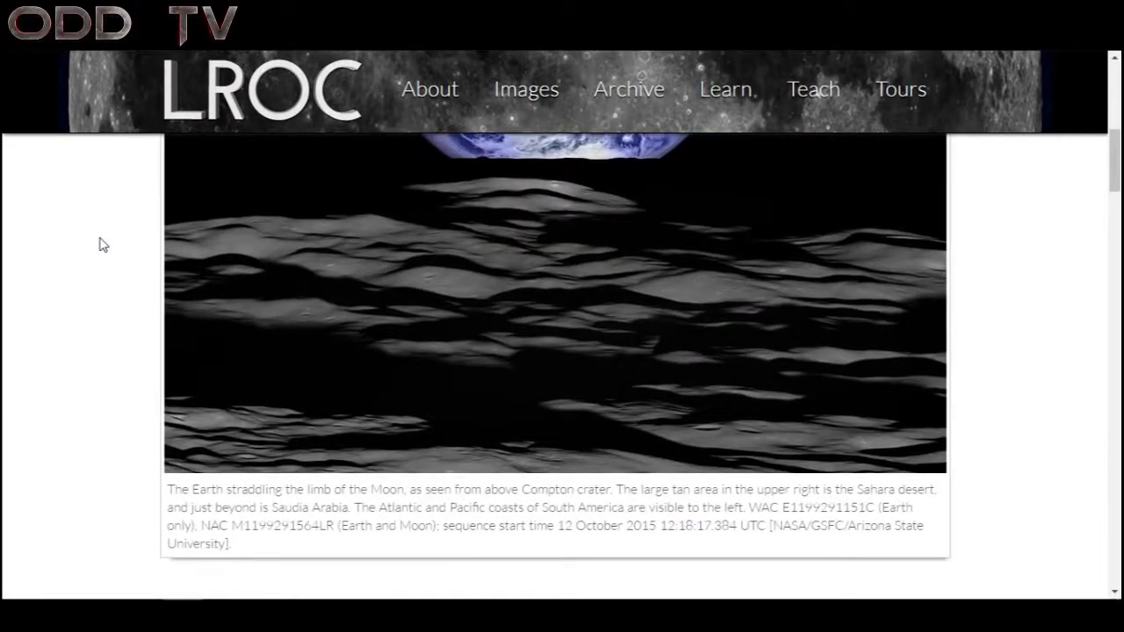
{"action": "scroll", "coordinate": [102, 245], "scroll_direction": "down", "scroll_amount": 2}
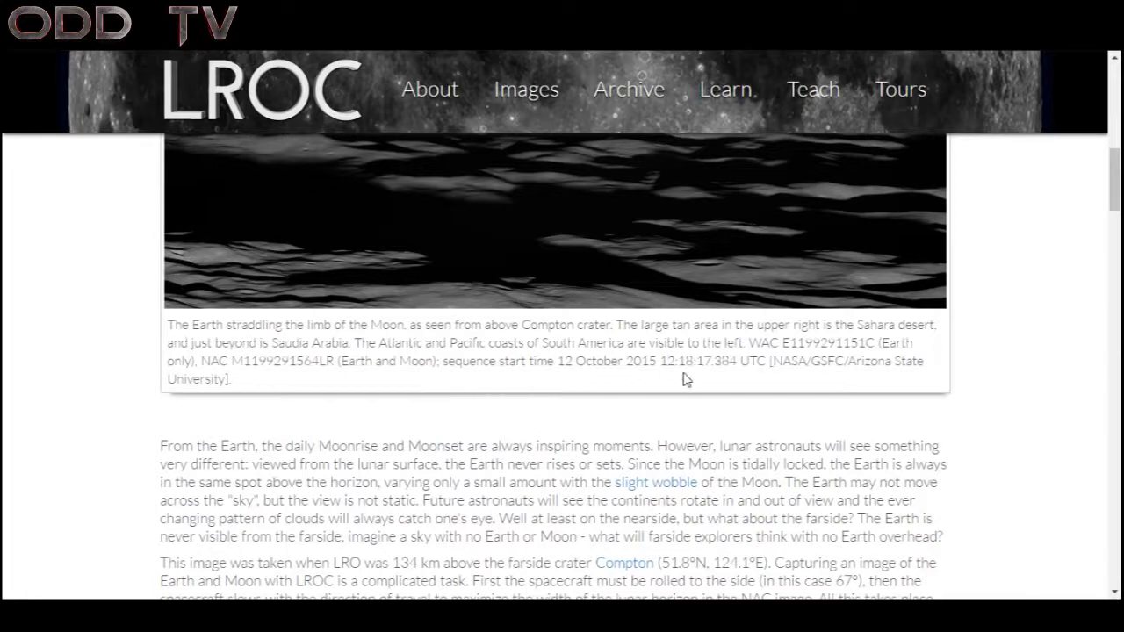
{"action": "scroll", "coordinate": [584, 389], "scroll_direction": "down", "scroll_amount": 3}
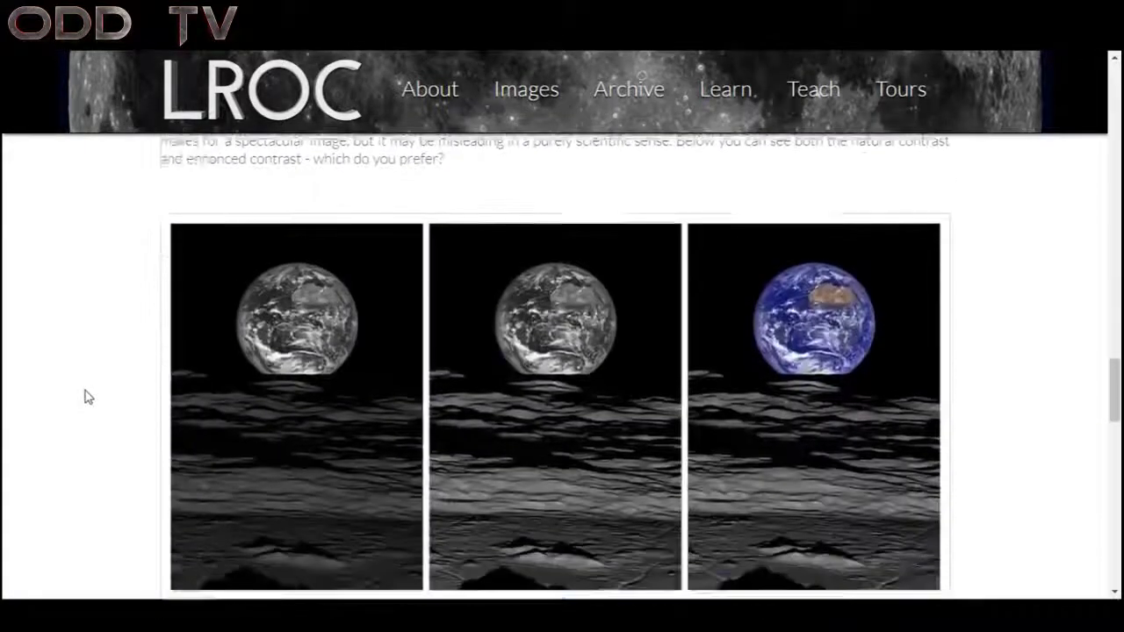
- Download the 302 MB full-resolution Earth-over-limb TIF, accepting the size warning
{"action": "scroll", "coordinate": [88, 396], "scroll_direction": "down", "scroll_amount": 10}
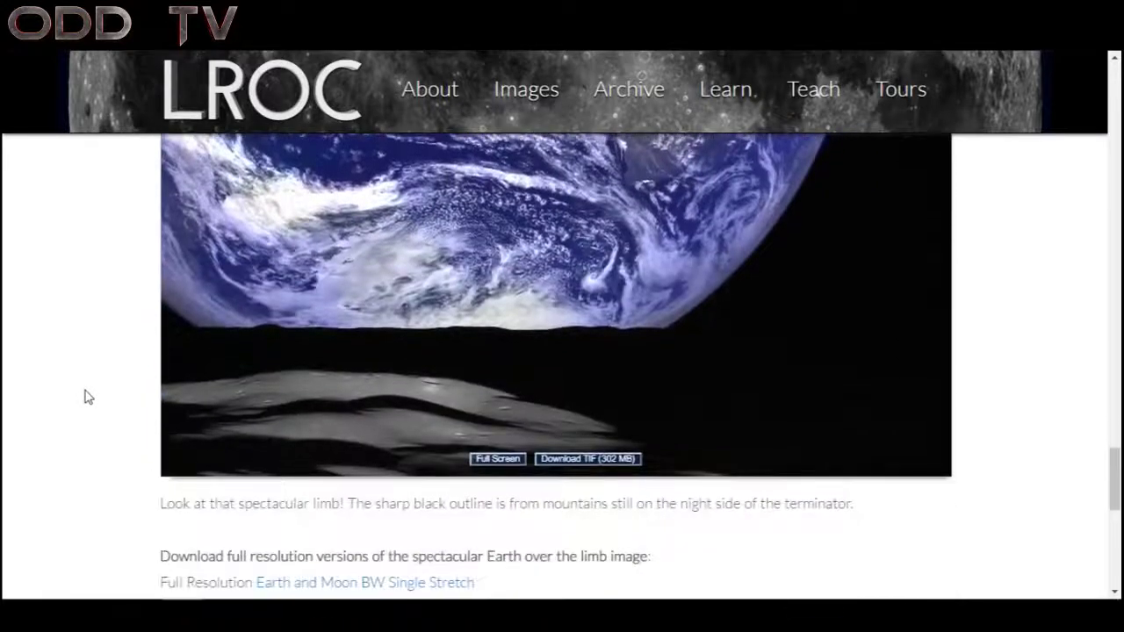
{"action": "scroll", "coordinate": [88, 397], "scroll_direction": "down", "scroll_amount": 1}
{"action": "scroll", "coordinate": [88, 397], "scroll_direction": "up", "scroll_amount": 2}
{"action": "scroll", "coordinate": [88, 397], "scroll_direction": "down", "scroll_amount": 1}
{"action": "left_click", "coordinate": [597, 466]}
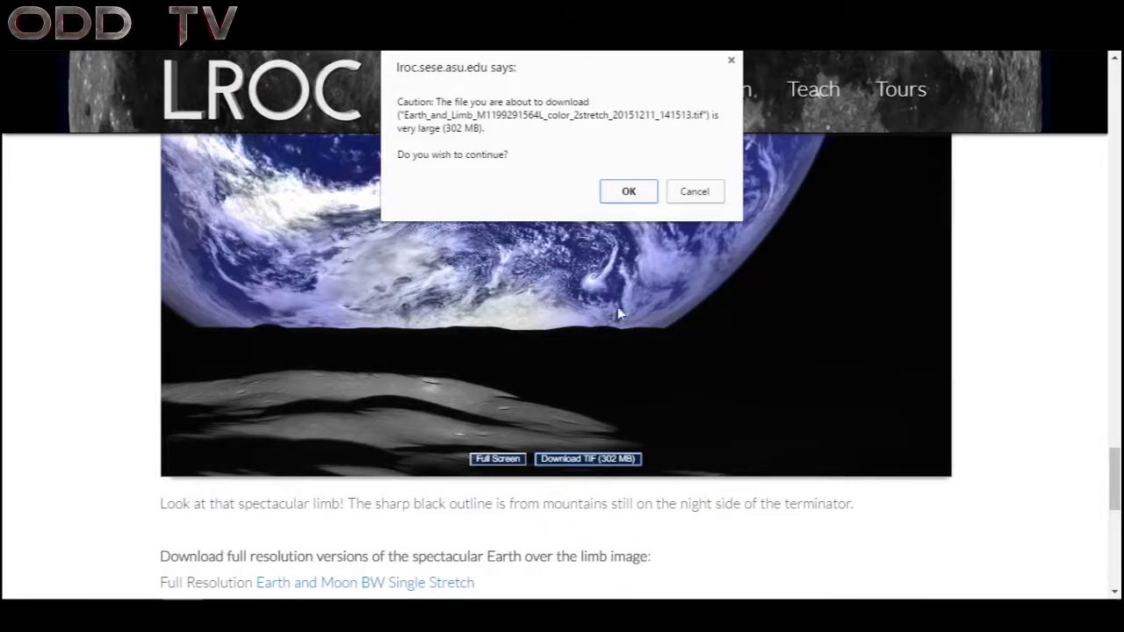
{"action": "left_click", "coordinate": [628, 192]}
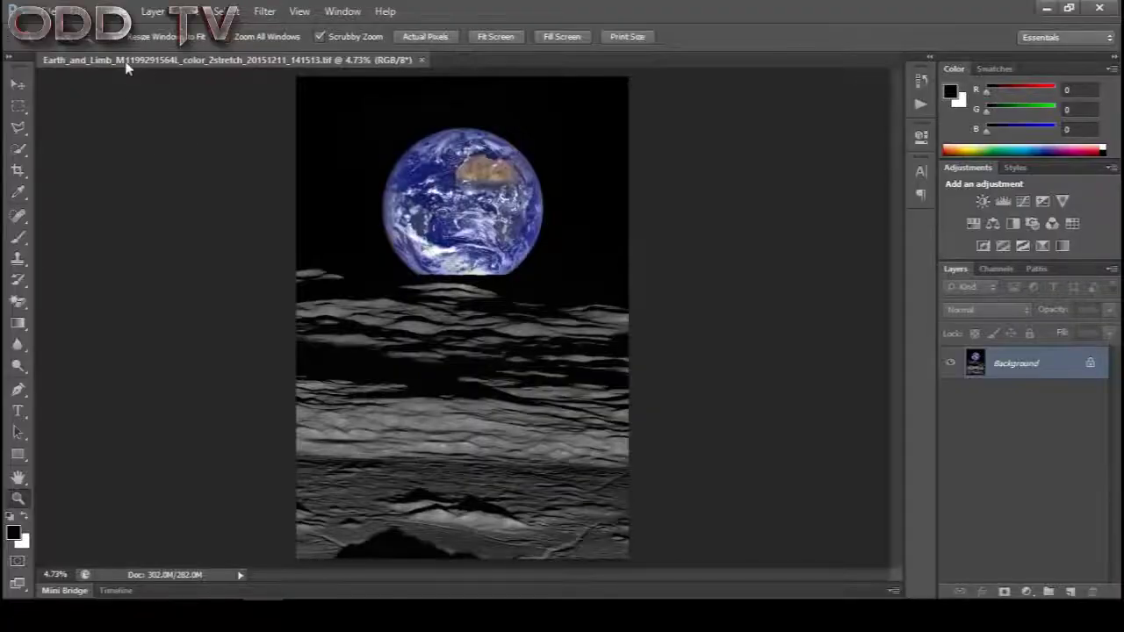
- Apply Levels with a 9.99 midtone to the Earth-and-limb TIF
{"action": "left_click", "coordinate": [113, 12]}
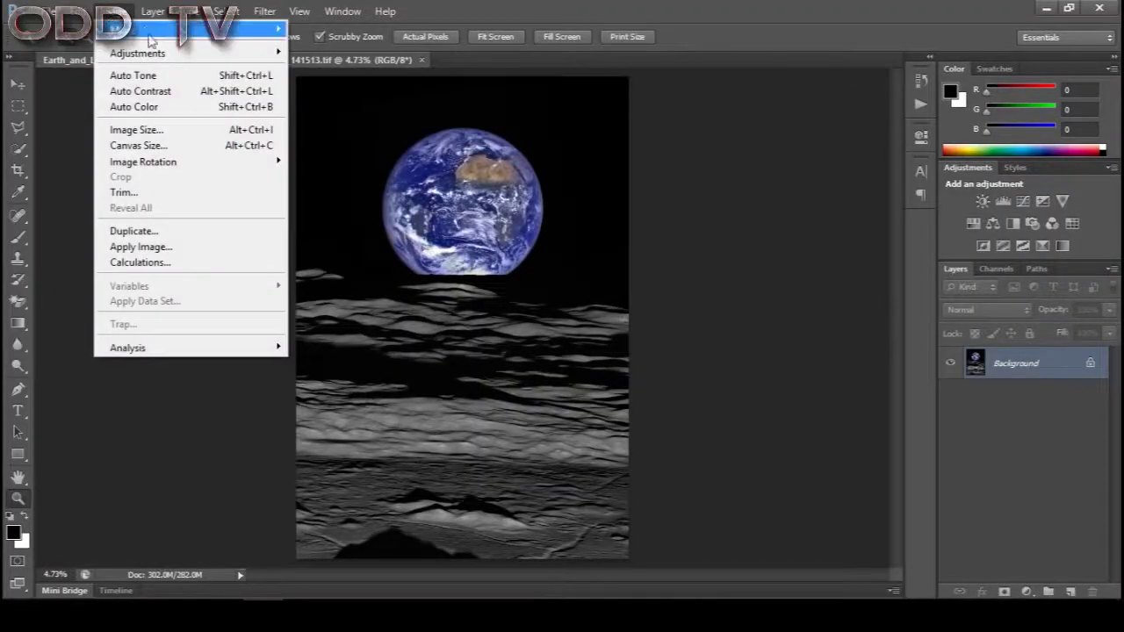
{"action": "mouse_move", "coordinate": [156, 54]}
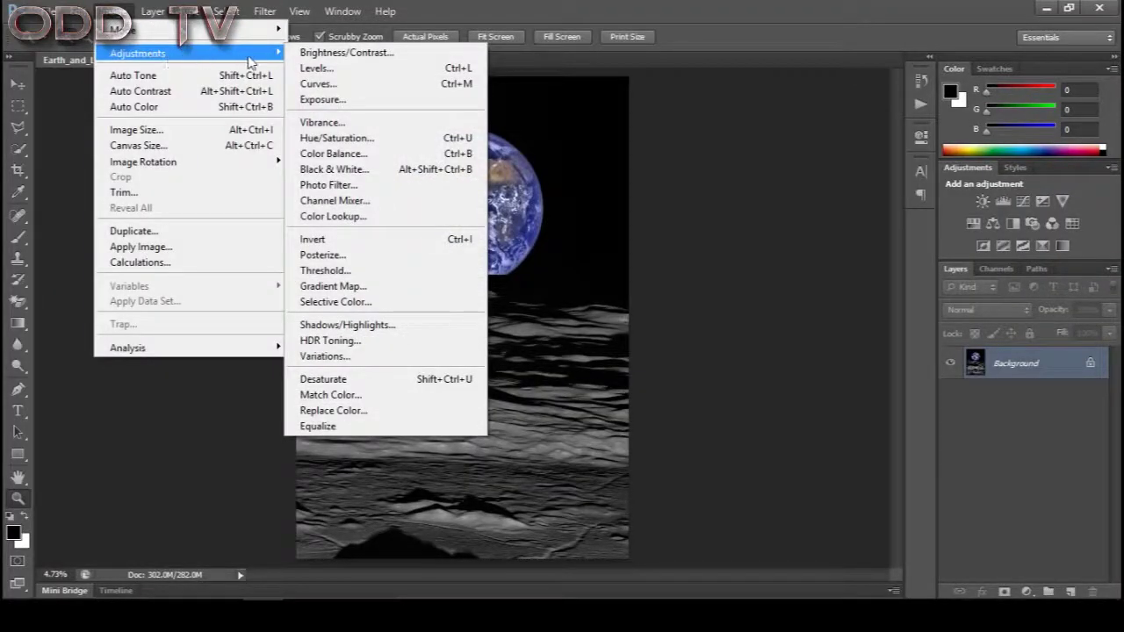
{"action": "left_click", "coordinate": [318, 70]}
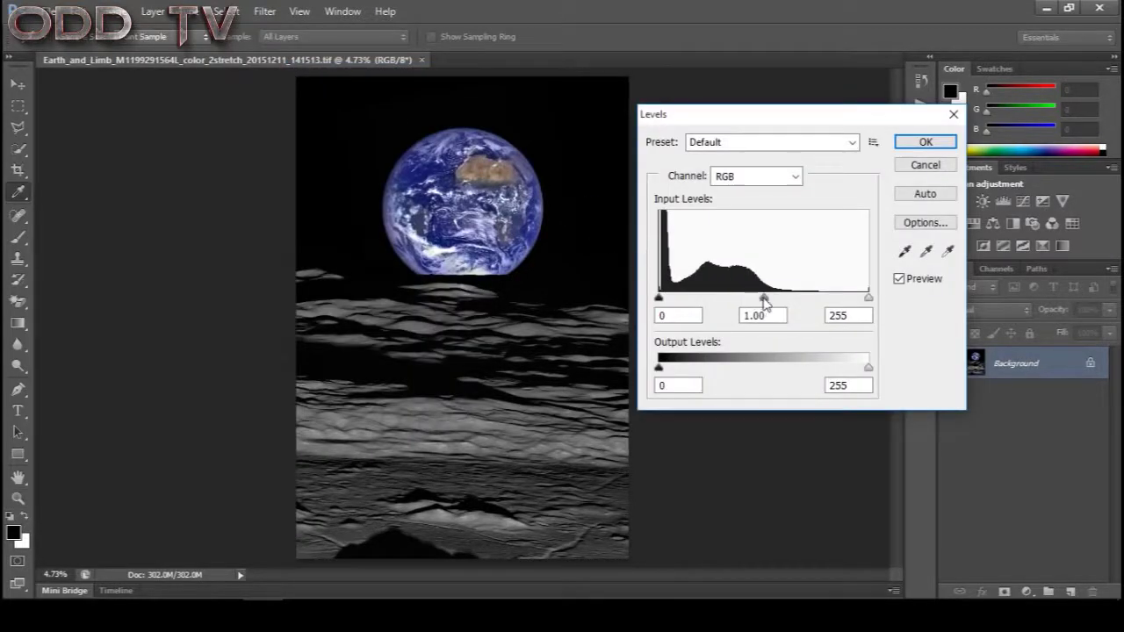
{"action": "left_click_drag", "start_coordinate": [762, 299], "coordinate": [737, 293]}
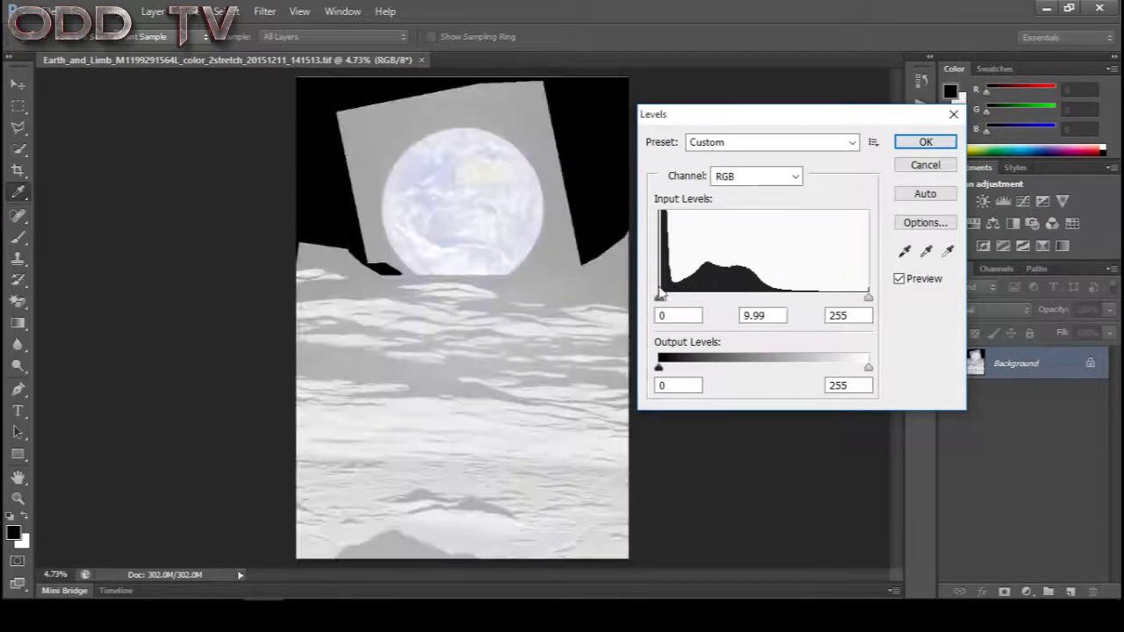
{"action": "left_click", "coordinate": [660, 295]}
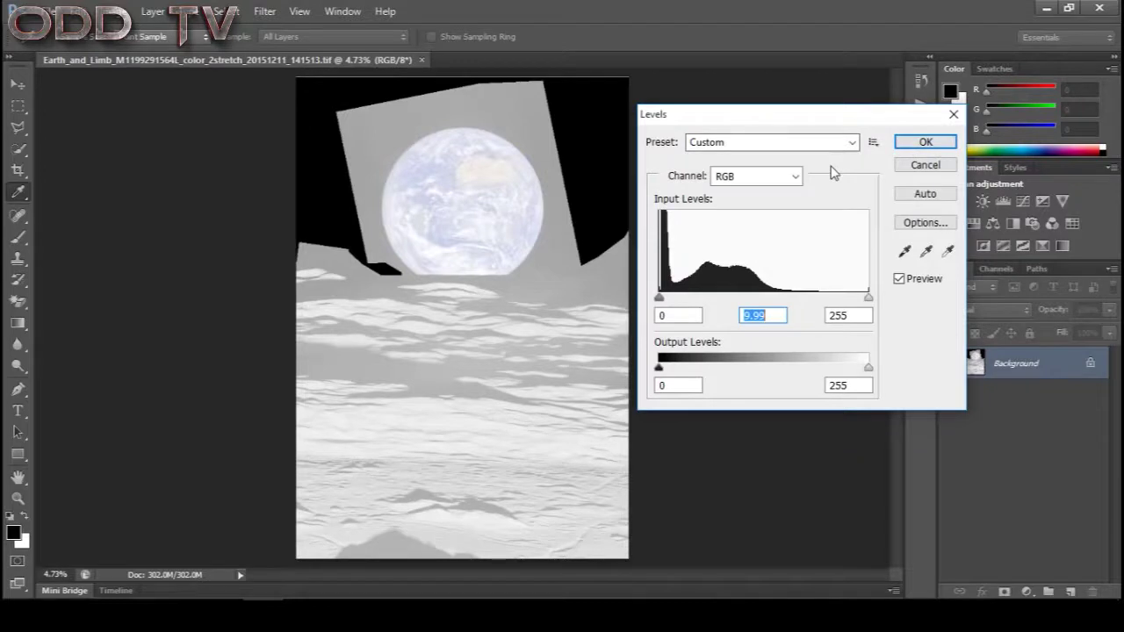
{"action": "left_click", "coordinate": [910, 144]}
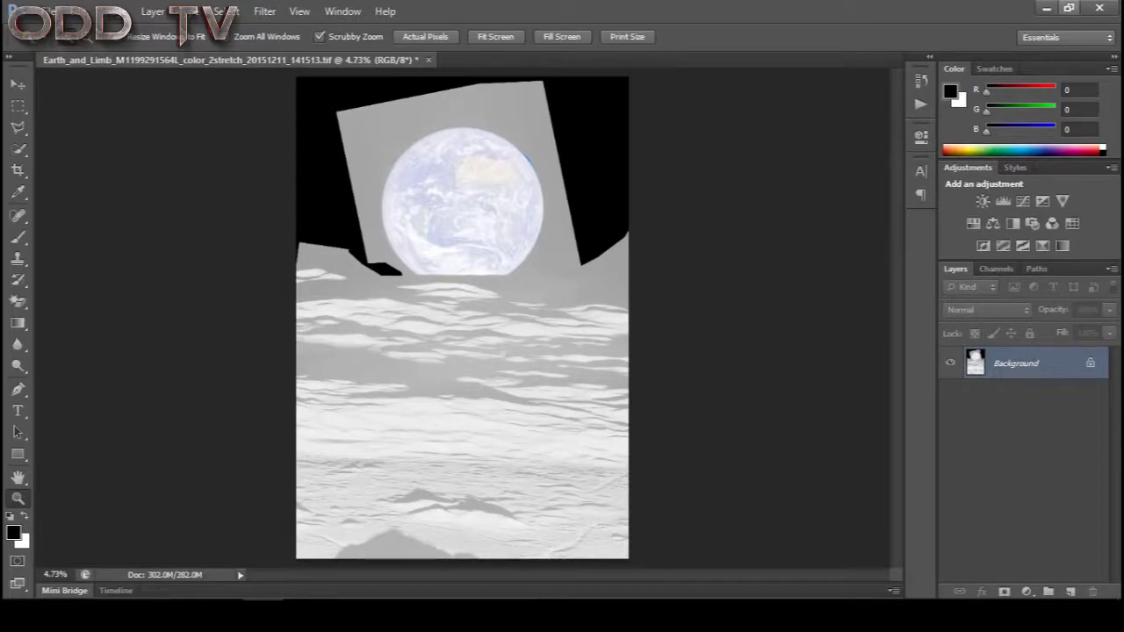
- Switch to the browser, then to Audition, and stop the audio playback
{"action": "left_click", "coordinate": [1045, 8]}
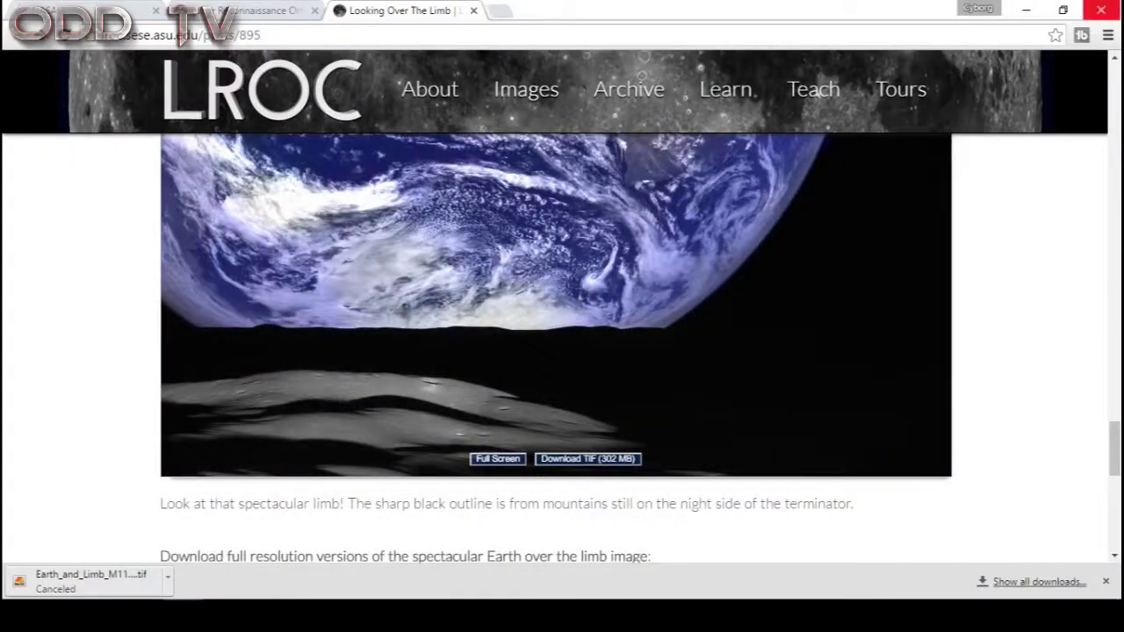
{"action": "left_click", "coordinate": [1025, 10]}
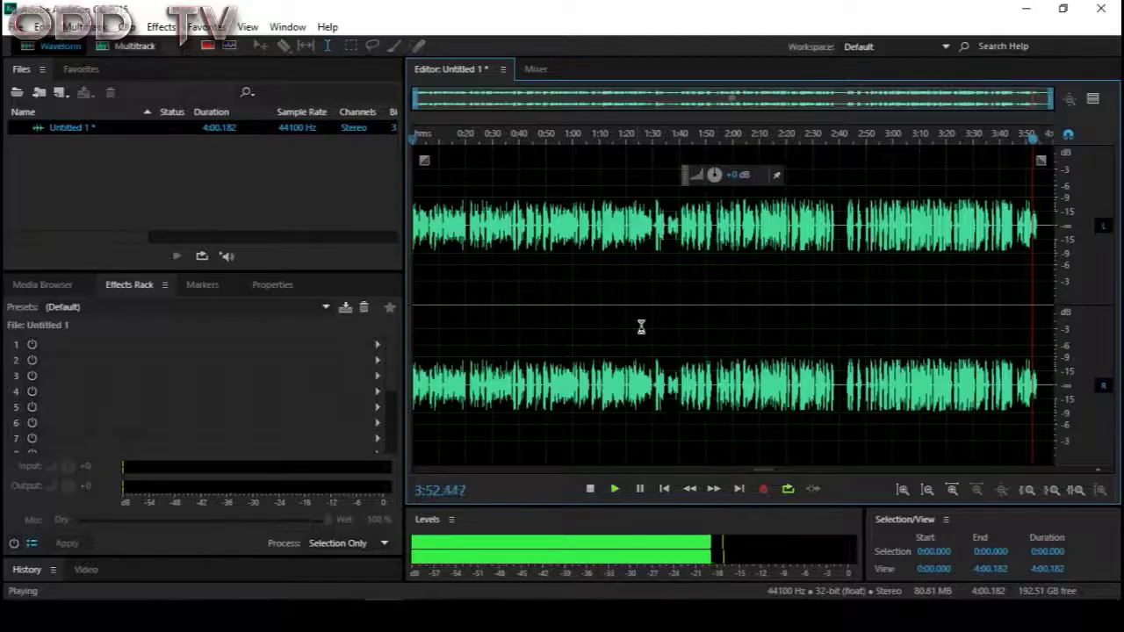
{"action": "left_click", "coordinate": [590, 489]}
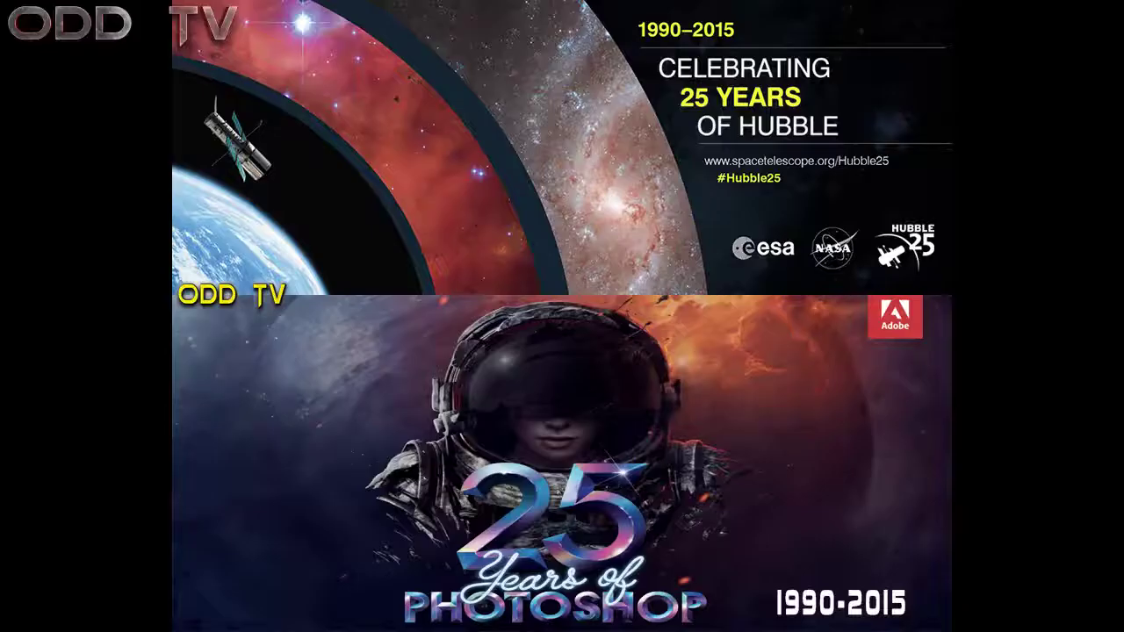